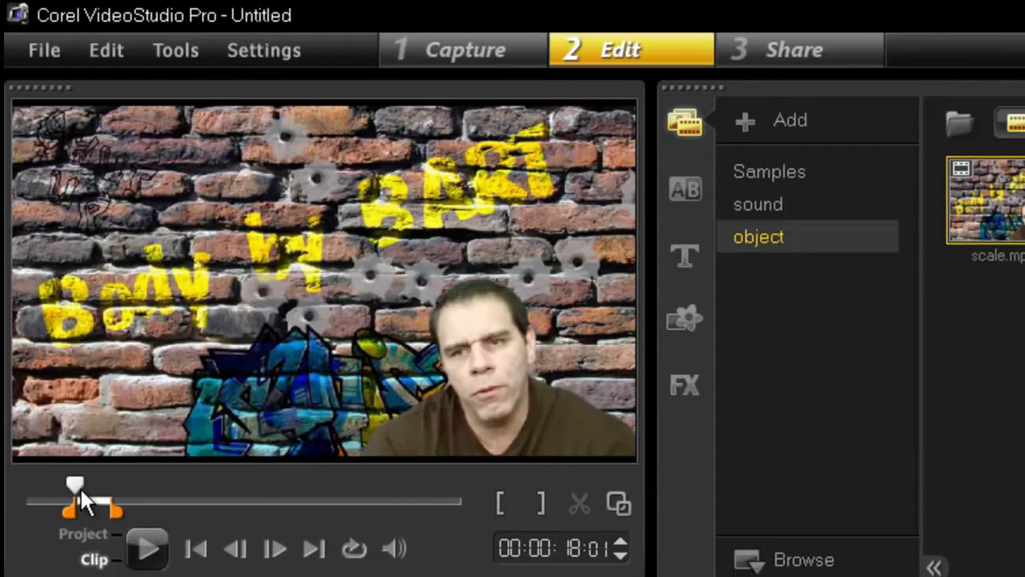
Scrub the scale example clip, then select sports club.mp4 and preview the whole project
{"action": "left_click_drag", "start_coordinate": [81, 487], "coordinate": [85, 485]}
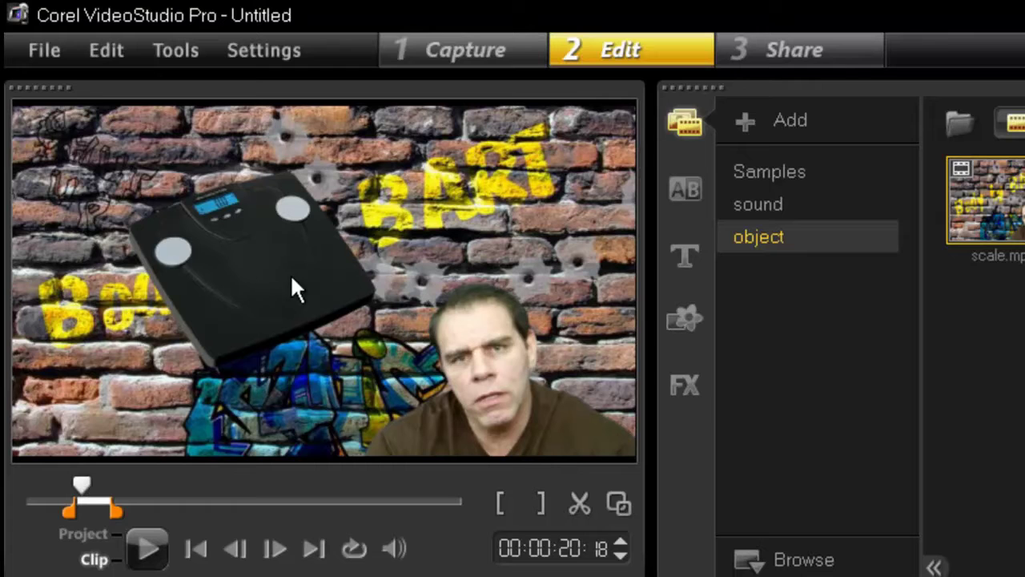
{"action": "mouse_move", "coordinate": [77, 480]}
{"action": "left_mouse_down"}
{"action": "mouse_move", "coordinate": [104, 481]}
{"action": "mouse_move", "coordinate": [71, 485]}
{"action": "mouse_move", "coordinate": [93, 482]}
{"action": "mouse_move", "coordinate": [84, 485]}
{"action": "left_mouse_up"}
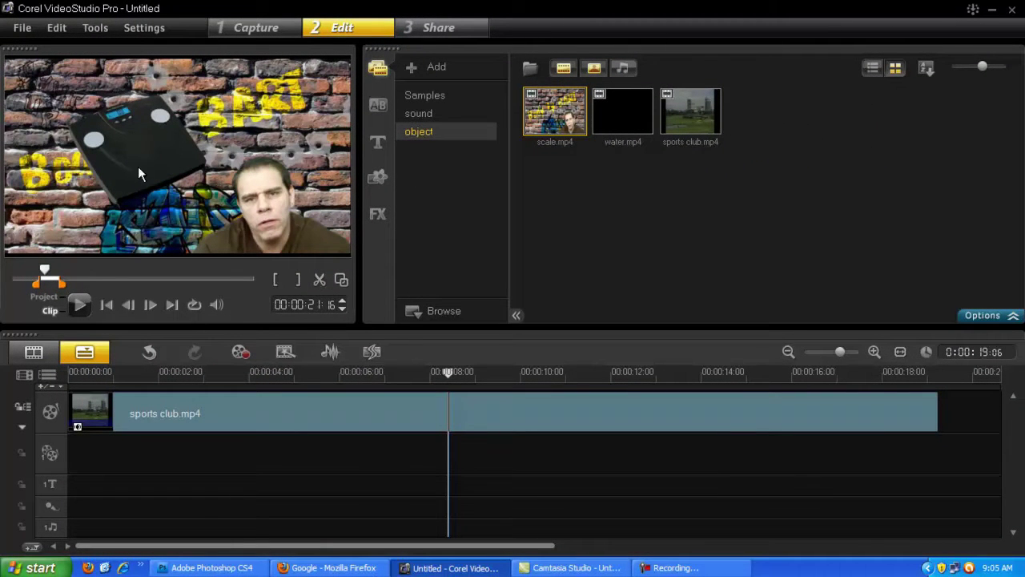
{"action": "left_click_drag", "start_coordinate": [45, 273], "coordinate": [45, 274]}
{"action": "left_click", "coordinate": [250, 409]}
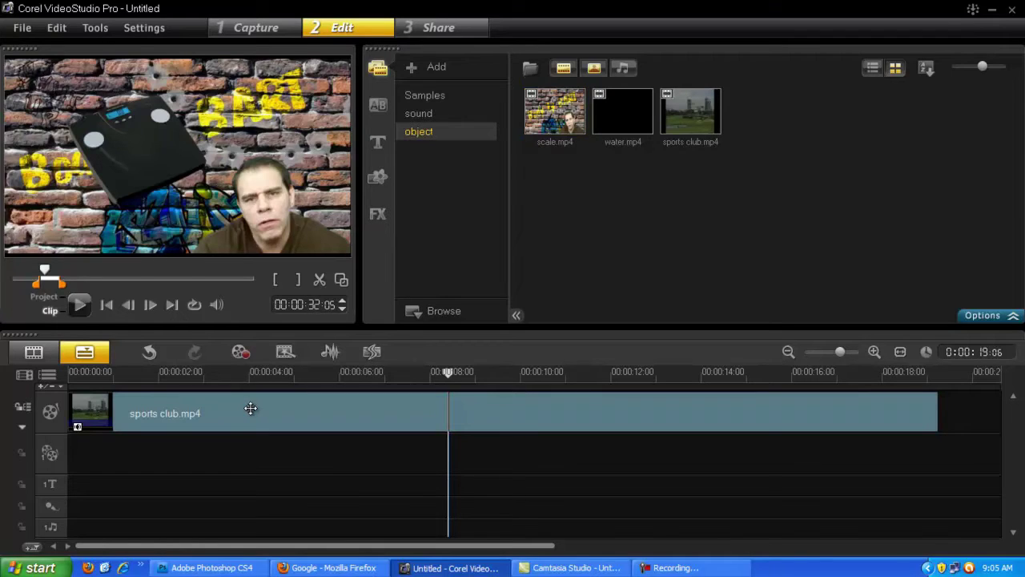
{"action": "left_click", "coordinate": [250, 409]}
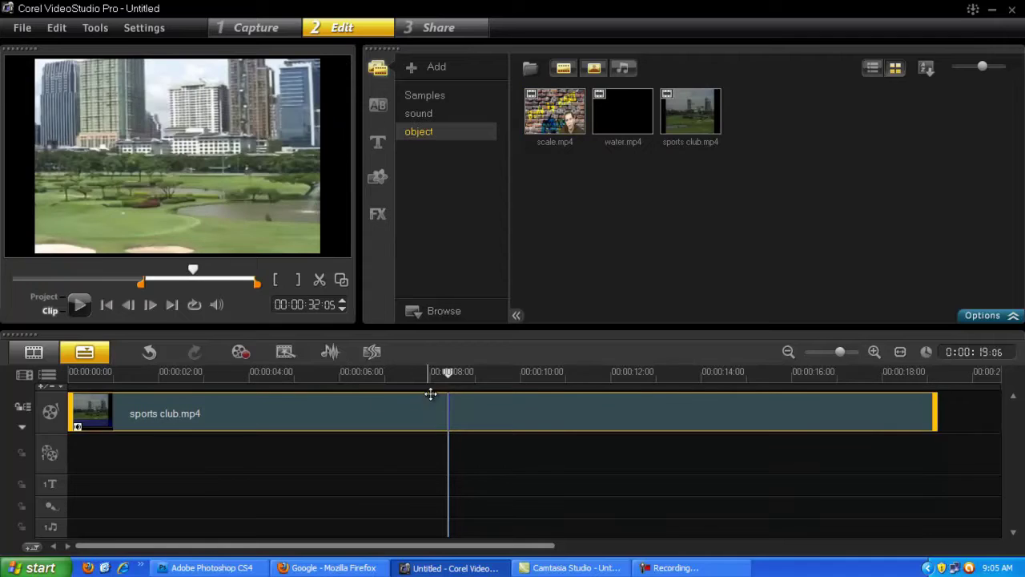
{"action": "left_click", "coordinate": [451, 373]}
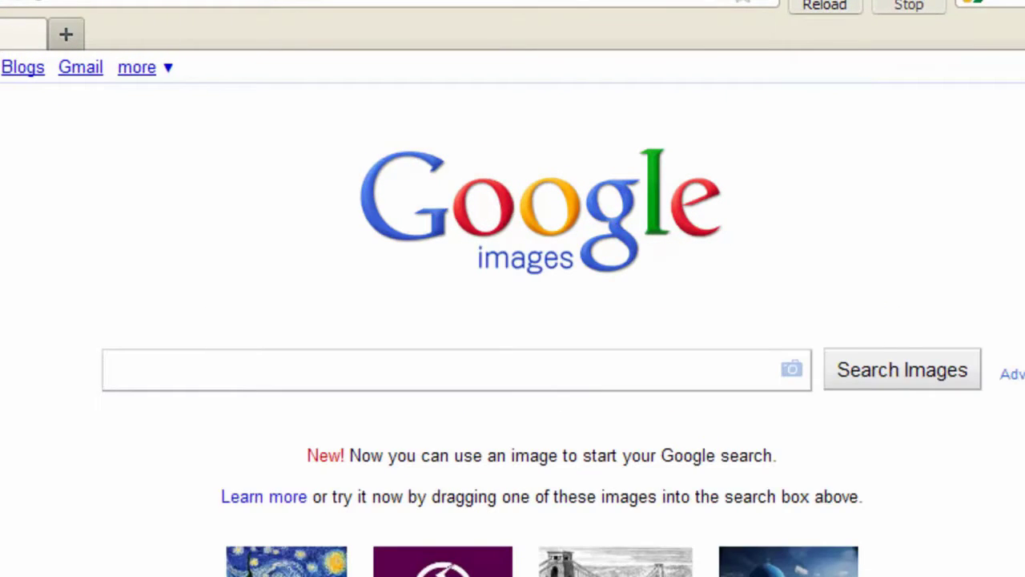
Search Google Images for 'car' and filter the results to white images
{"action": "type", "text": "ca"}
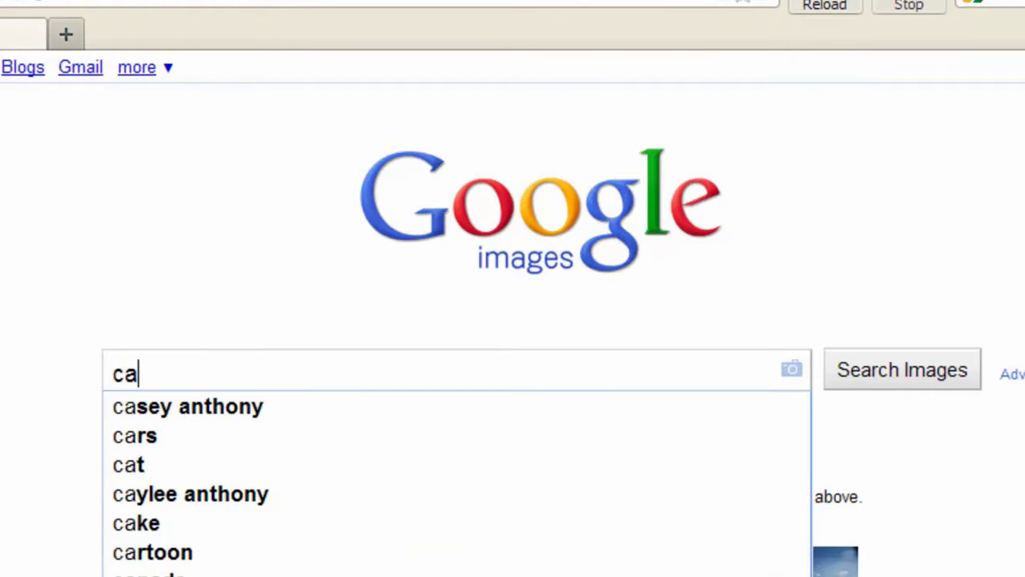
{"action": "type", "text": "r"}
{"action": "left_click", "coordinate": [902, 369]}
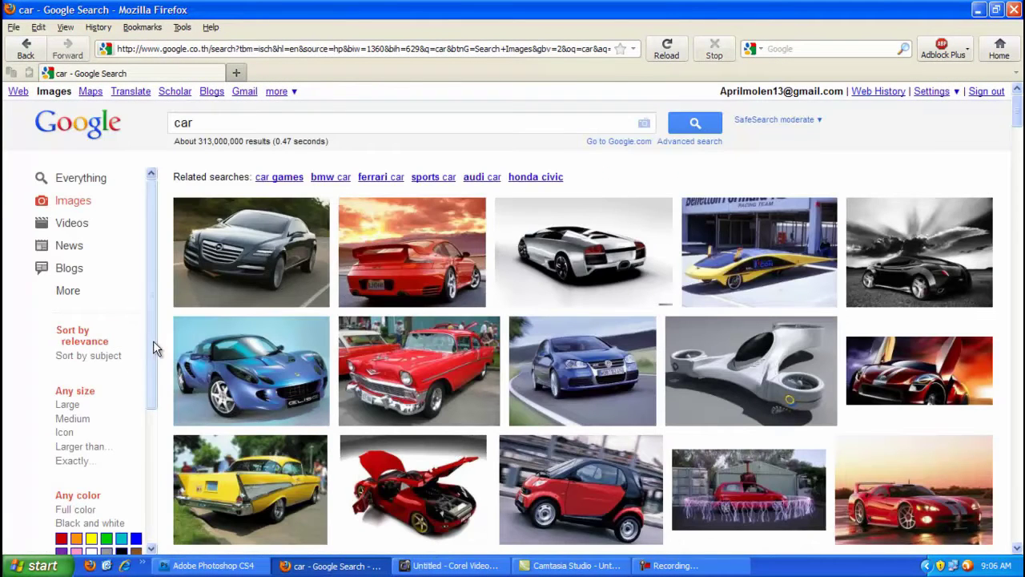
{"action": "scroll", "coordinate": [168, 344], "scroll_direction": "down", "scroll_amount": 3}
{"action": "scroll", "coordinate": [34, 368], "scroll_direction": "down", "scroll_amount": 3}
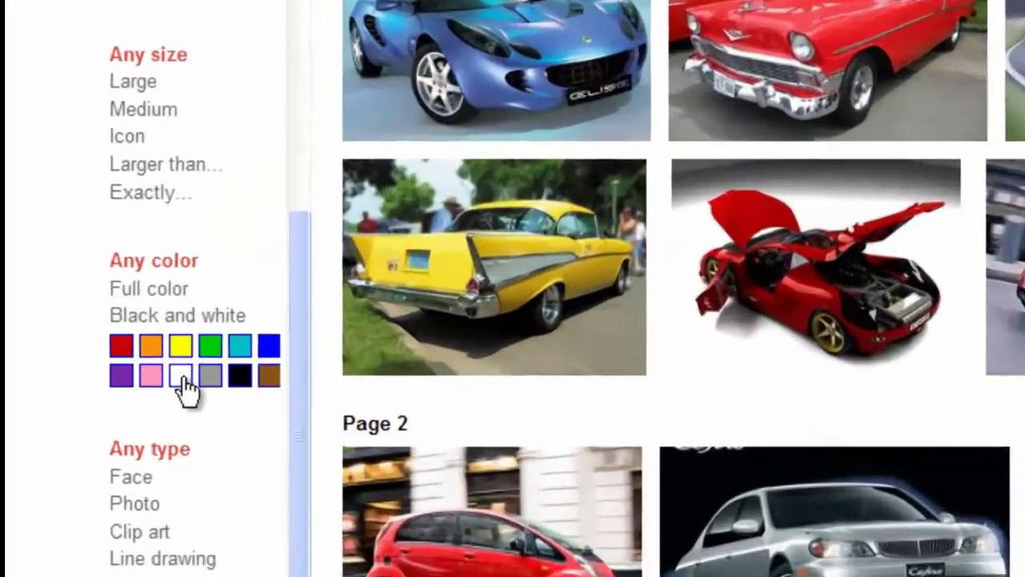
{"action": "left_click", "coordinate": [184, 386]}
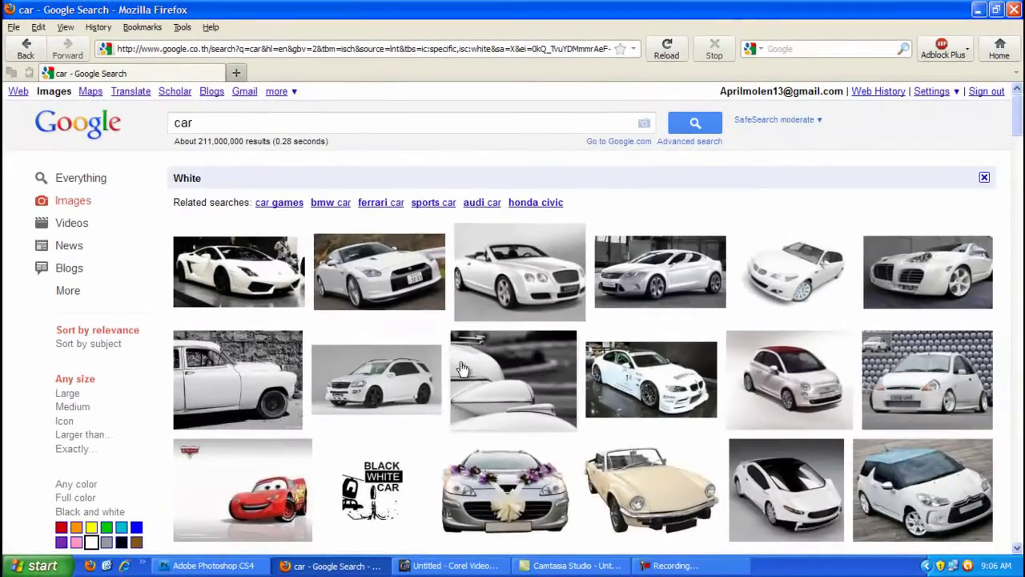
Scroll down to the blue golf cart photo and copy the image
{"action": "scroll", "coordinate": [457, 369], "scroll_direction": "down", "scroll_amount": 3}
{"action": "scroll", "coordinate": [606, 401], "scroll_direction": "down", "scroll_amount": 10}
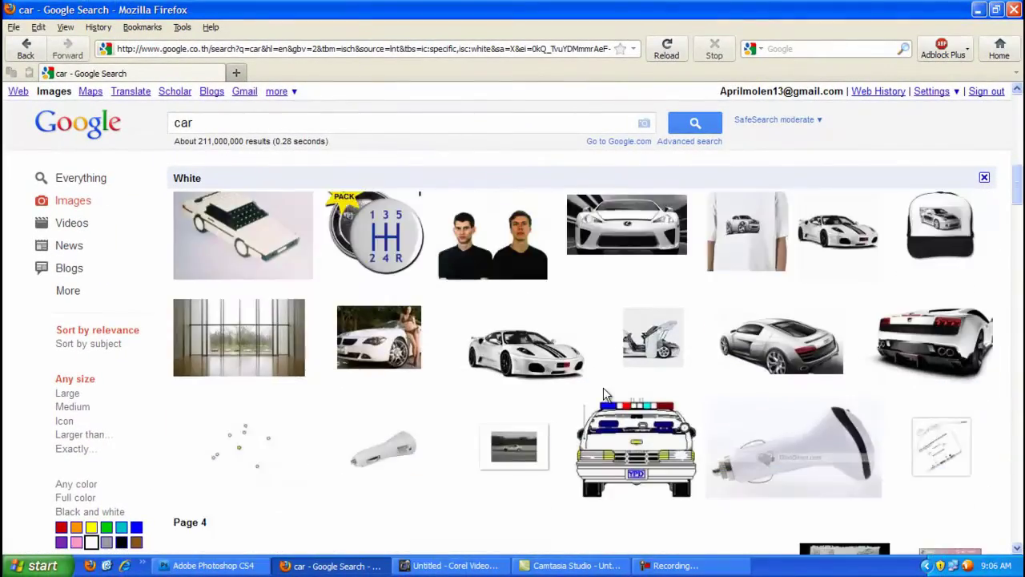
{"action": "scroll", "coordinate": [607, 394], "scroll_direction": "down", "scroll_amount": 15}
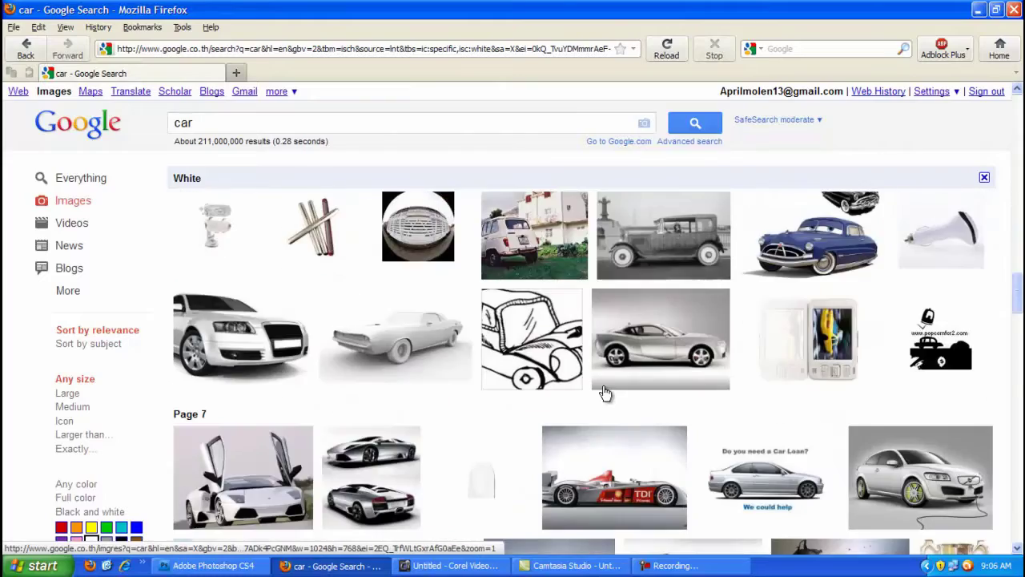
{"action": "scroll", "coordinate": [604, 393], "scroll_direction": "down", "scroll_amount": 15}
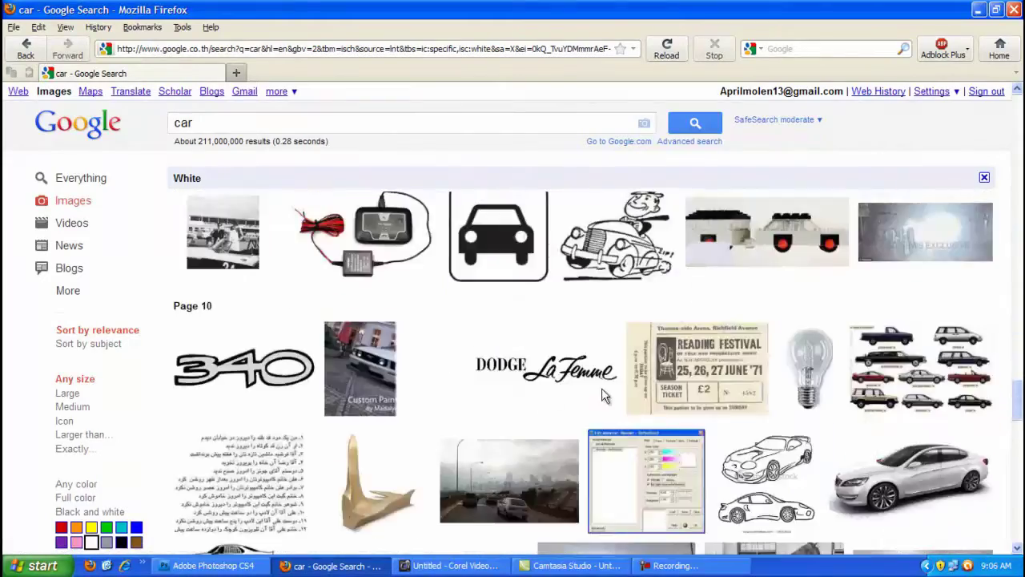
{"action": "scroll", "coordinate": [602, 392], "scroll_direction": "down", "scroll_amount": 15}
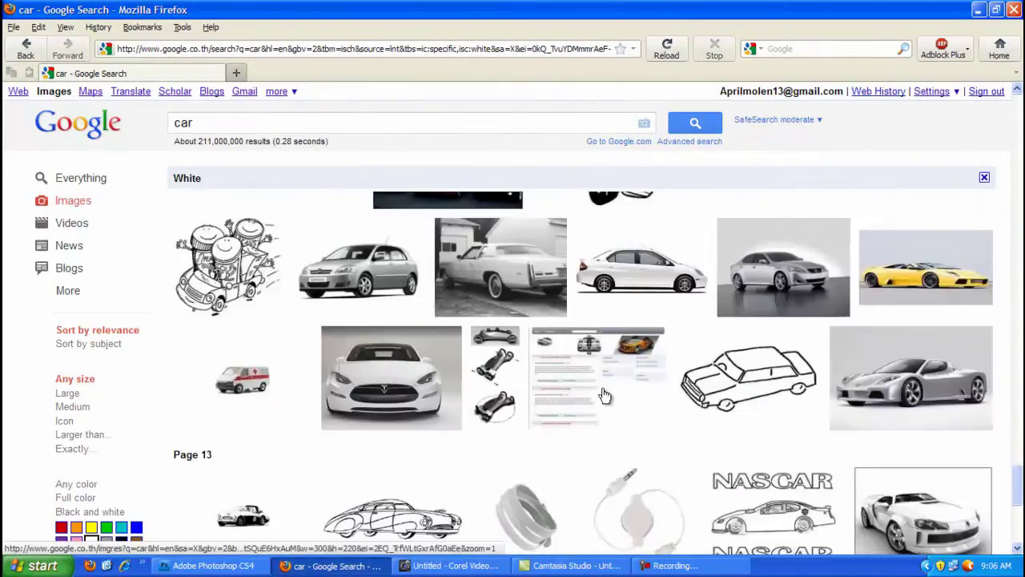
{"action": "scroll", "coordinate": [604, 392], "scroll_direction": "down", "scroll_amount": 3}
{"action": "mouse_move", "coordinate": [609, 394]}
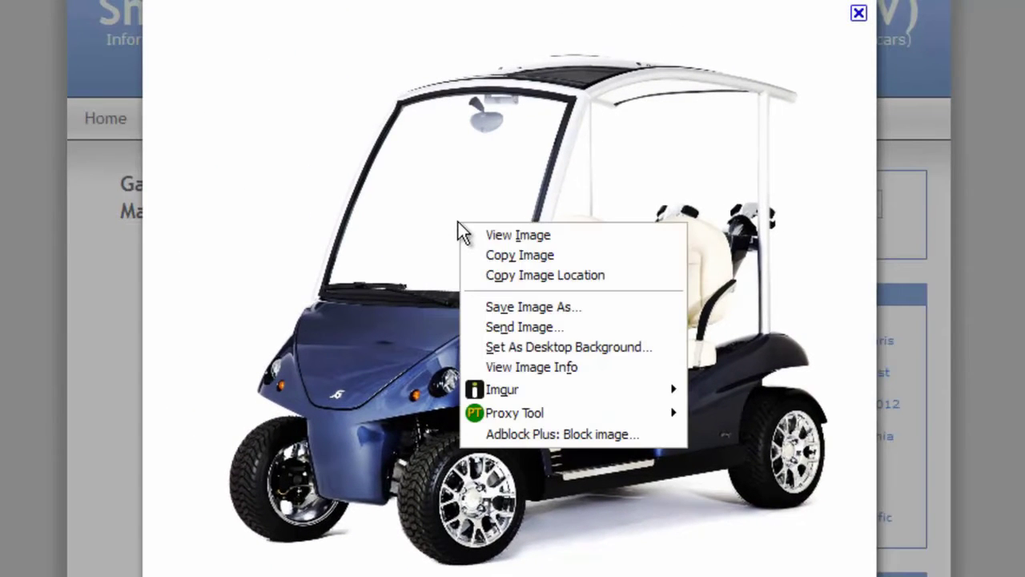
{"action": "left_click", "coordinate": [501, 256]}
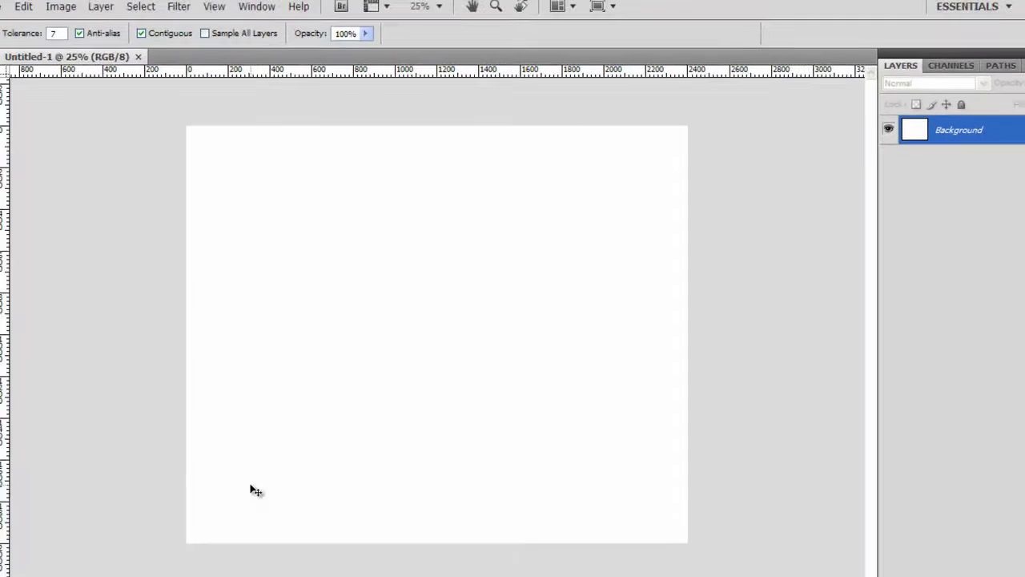
Paste the golf cart onto Layer 1 and erase its white background, including behind the windshield
{"action": "key", "text": "ctrl+v"}
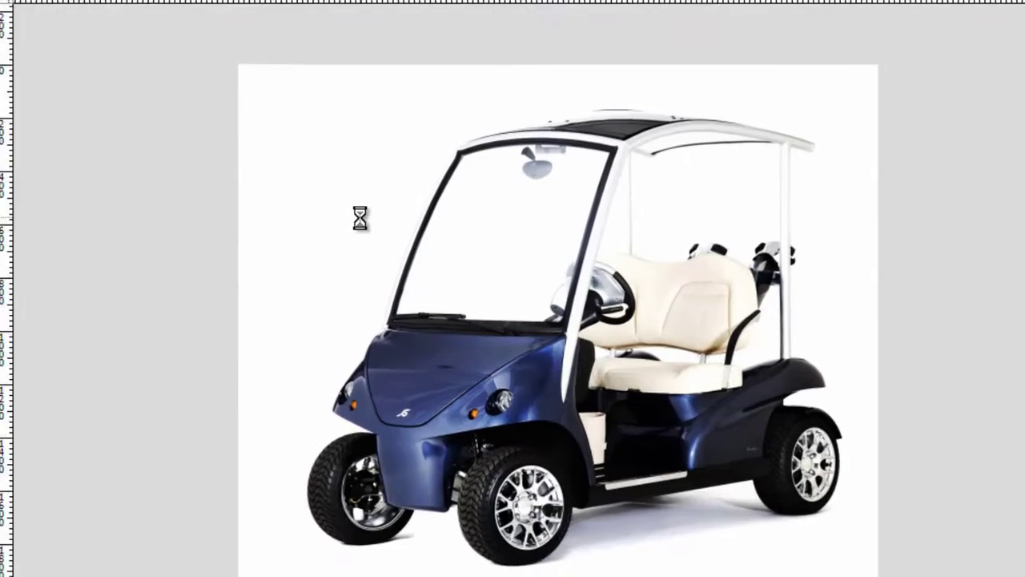
{"action": "left_click", "coordinate": [411, 249]}
{"action": "left_click", "coordinate": [677, 167]}
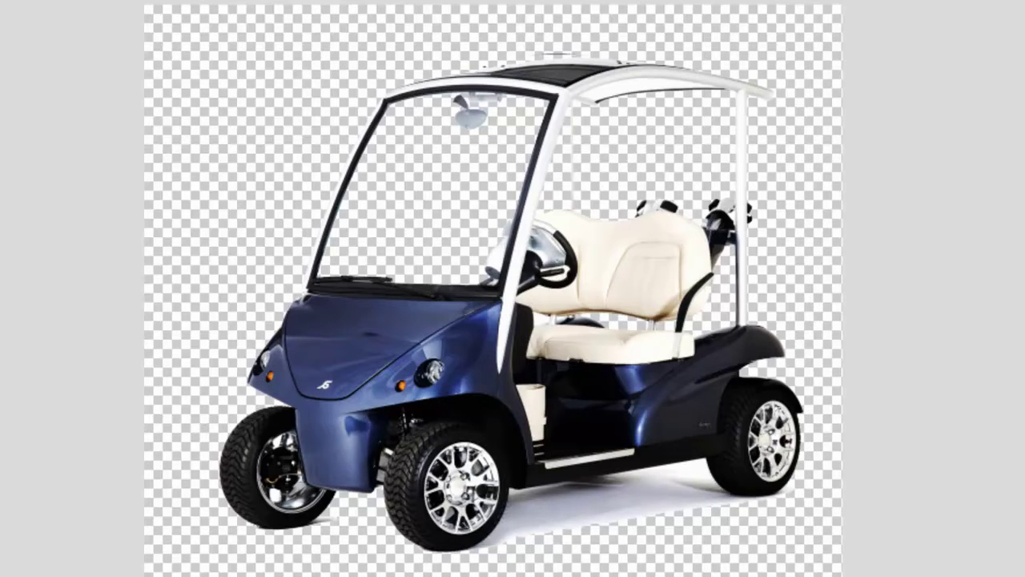
Preview the transparent cart in Save for Web & Devices, then cancel without saving
{"action": "left_click", "coordinate": [46, 13]}
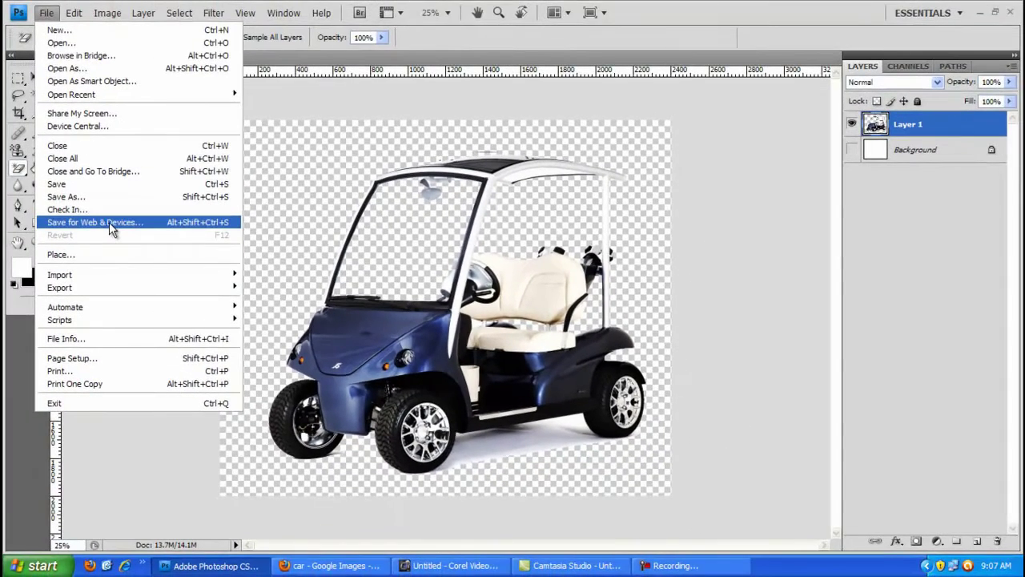
{"action": "left_click", "coordinate": [108, 222]}
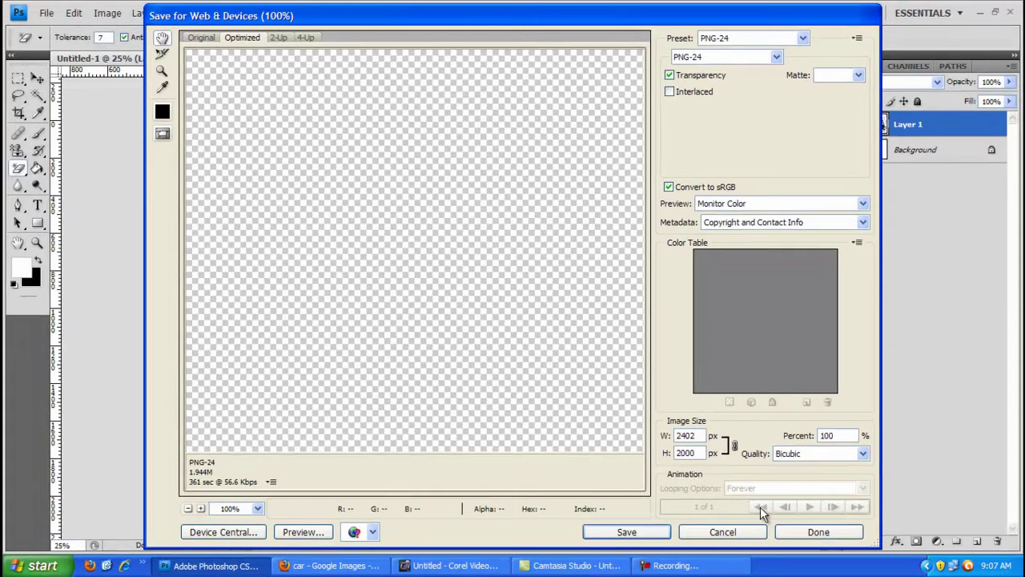
{"action": "left_click_drag", "start_coordinate": [565, 430], "coordinate": [192, 289]}
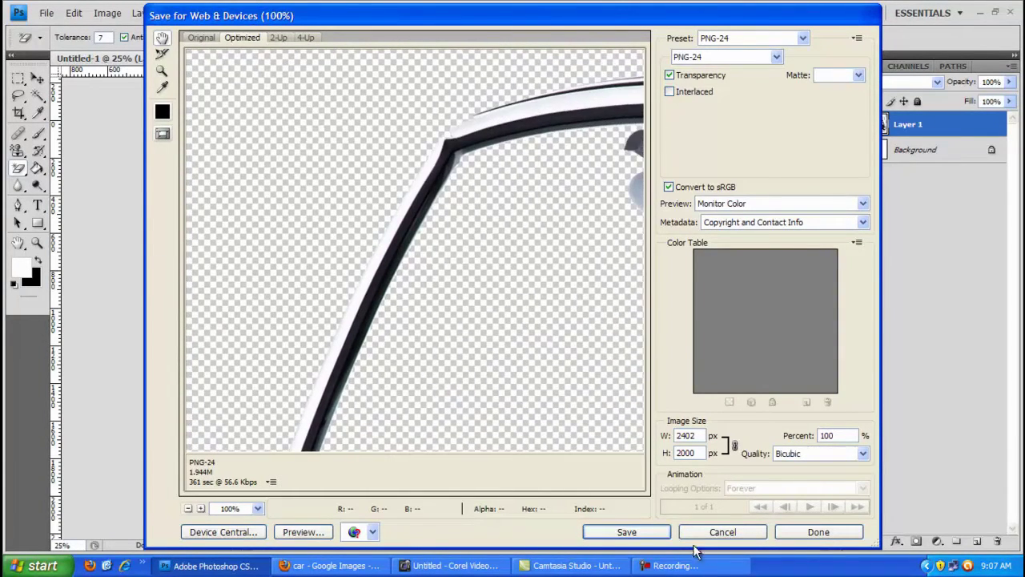
{"action": "left_click", "coordinate": [715, 534]}
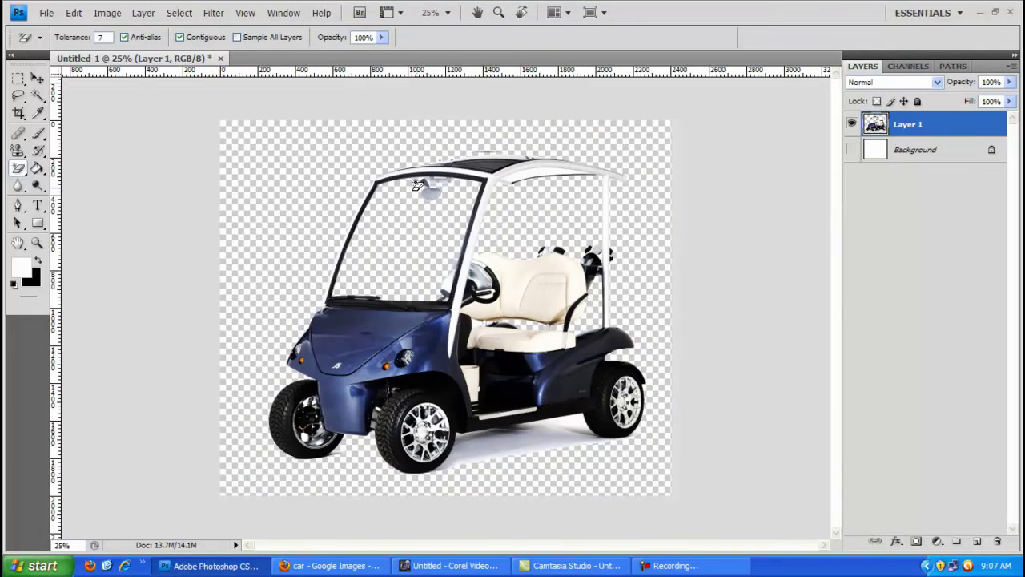
Resize the golf cart image to 25 percent width in Image Size
{"action": "left_click", "coordinate": [107, 13]}
{"action": "left_click", "coordinate": [124, 115]}
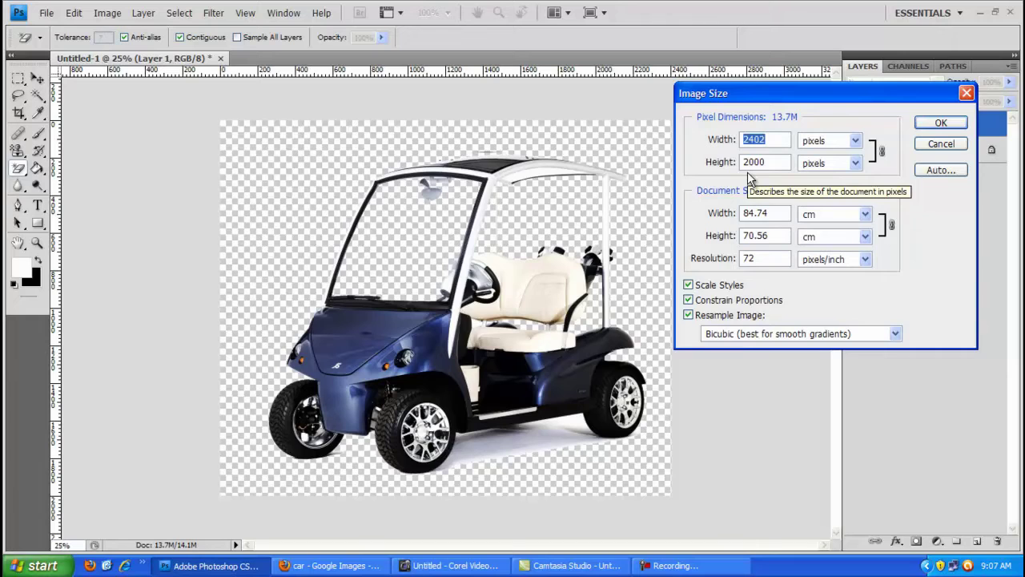
{"action": "type", "text": "25"}
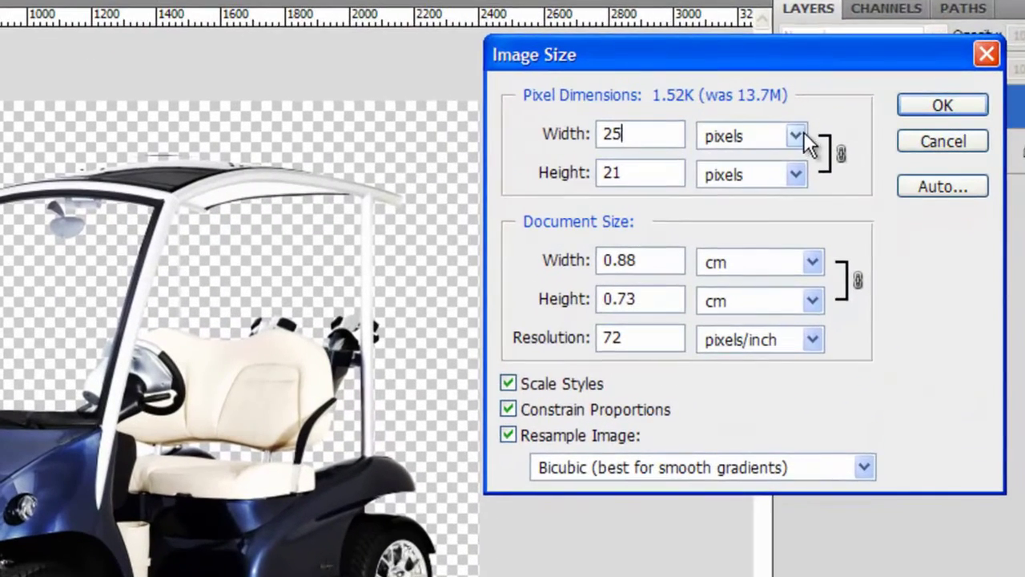
{"action": "left_click", "coordinate": [825, 137]}
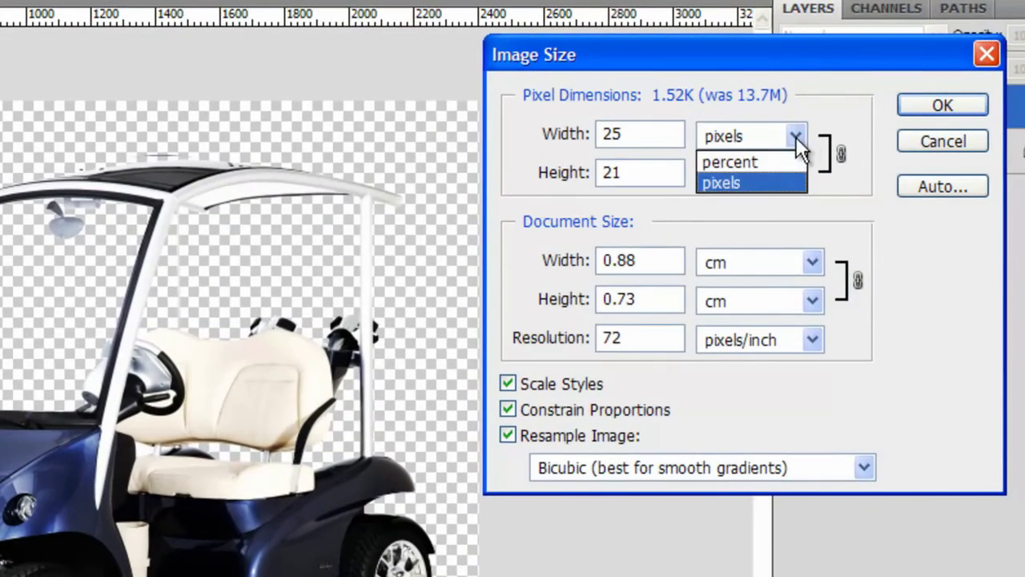
{"action": "left_click", "coordinate": [812, 160]}
{"action": "left_click", "coordinate": [914, 109]}
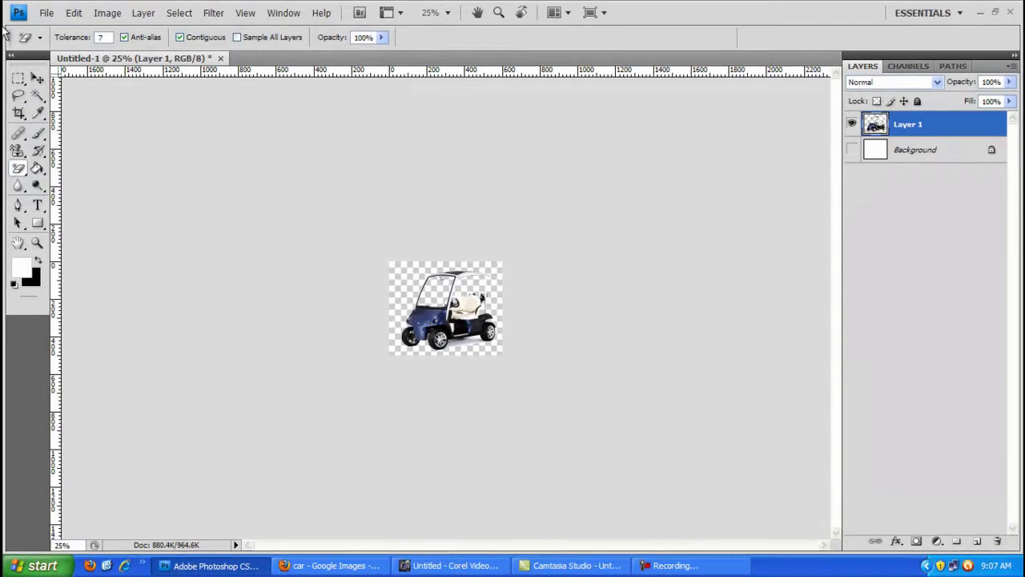
Export it via Save for Web & Devices as PNG-24, replacing car.png on the Desktop
{"action": "left_click", "coordinate": [44, 14]}
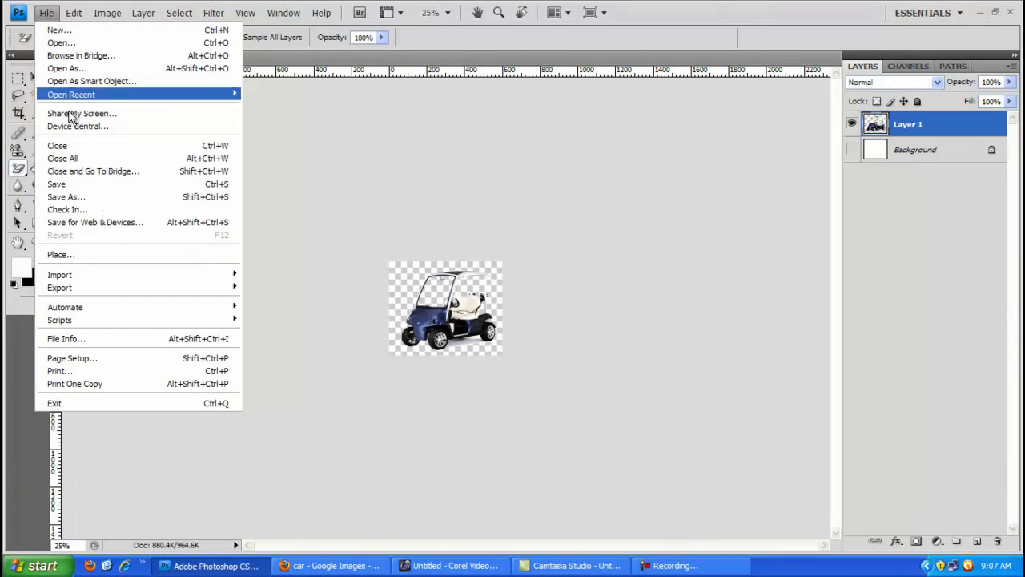
{"action": "left_click", "coordinate": [105, 224]}
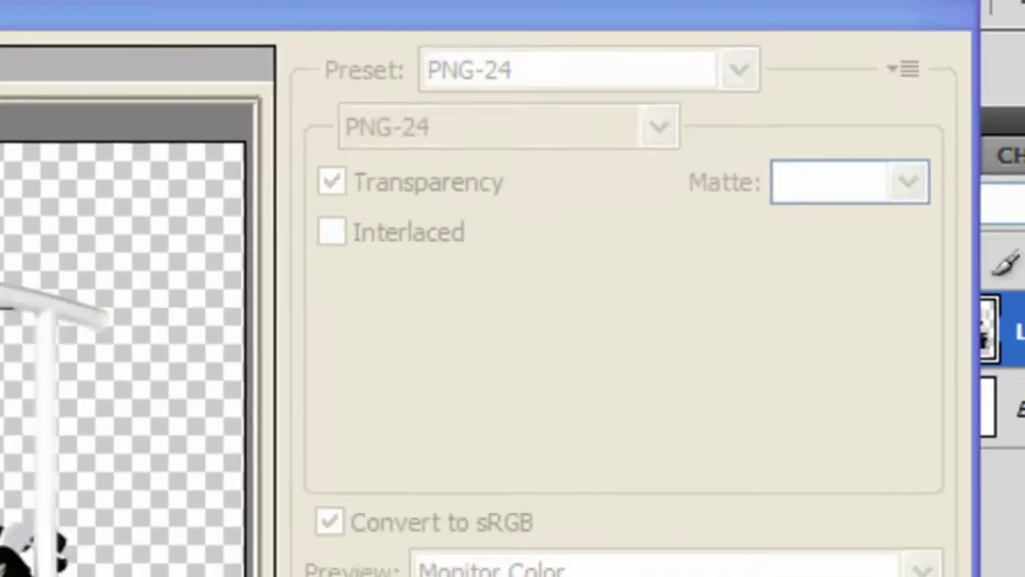
{"action": "left_click", "coordinate": [81, 576]}
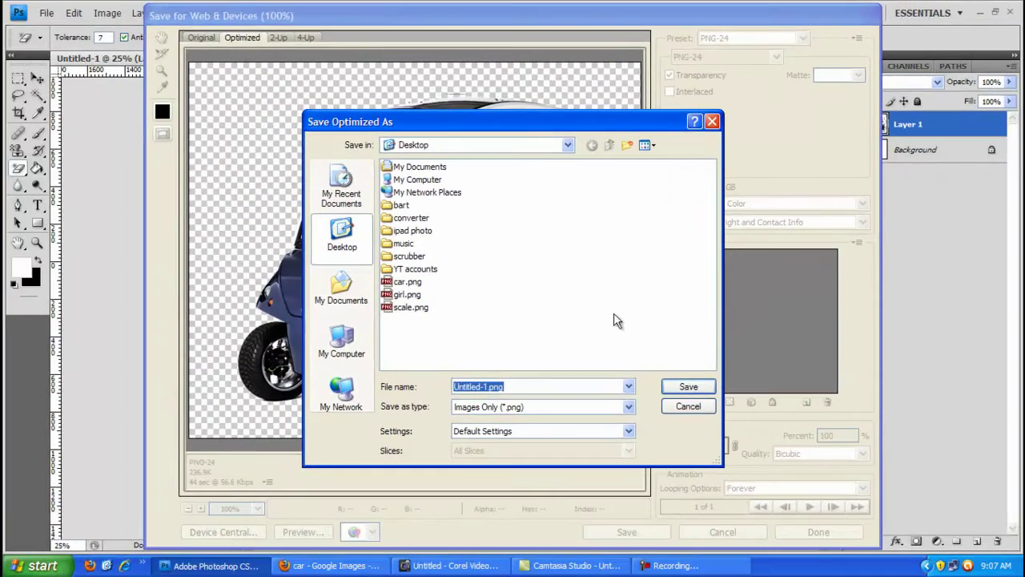
{"action": "double_click", "coordinate": [407, 282]}
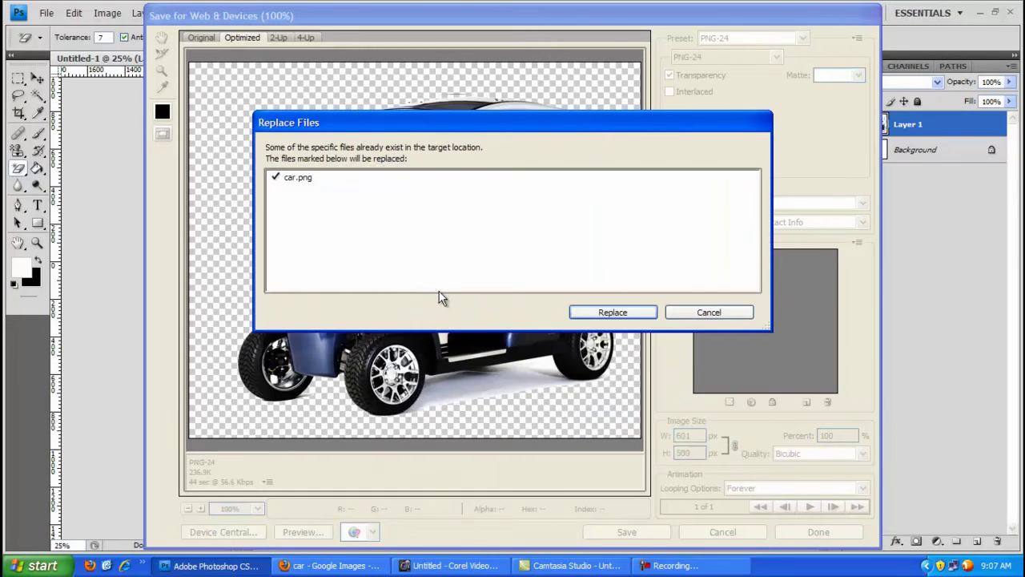
{"action": "left_click", "coordinate": [601, 314]}
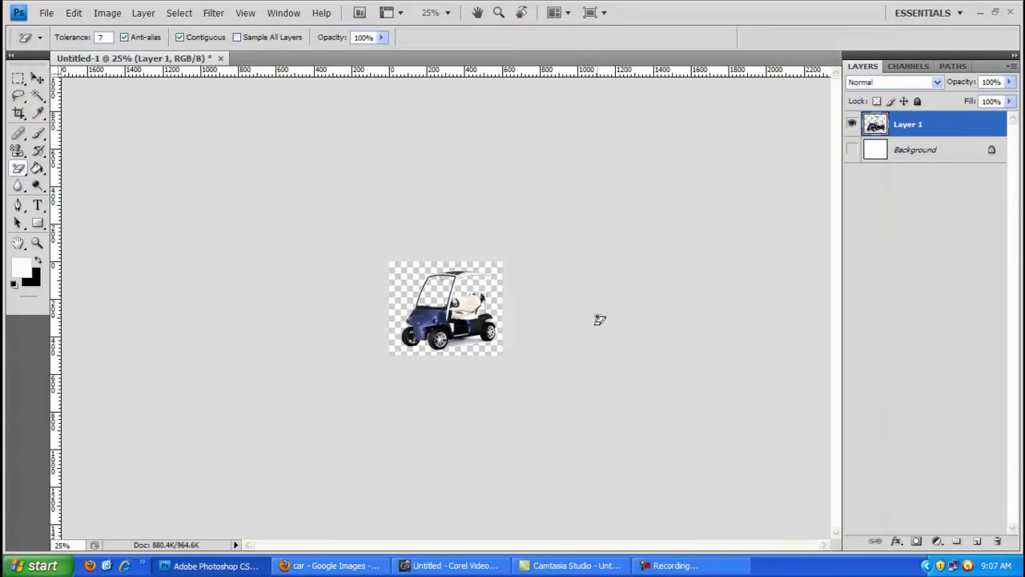
Import car.png, drop it on the overlay track near 6 seconds, and shift it down-right in frame
{"action": "left_click", "coordinate": [451, 565]}
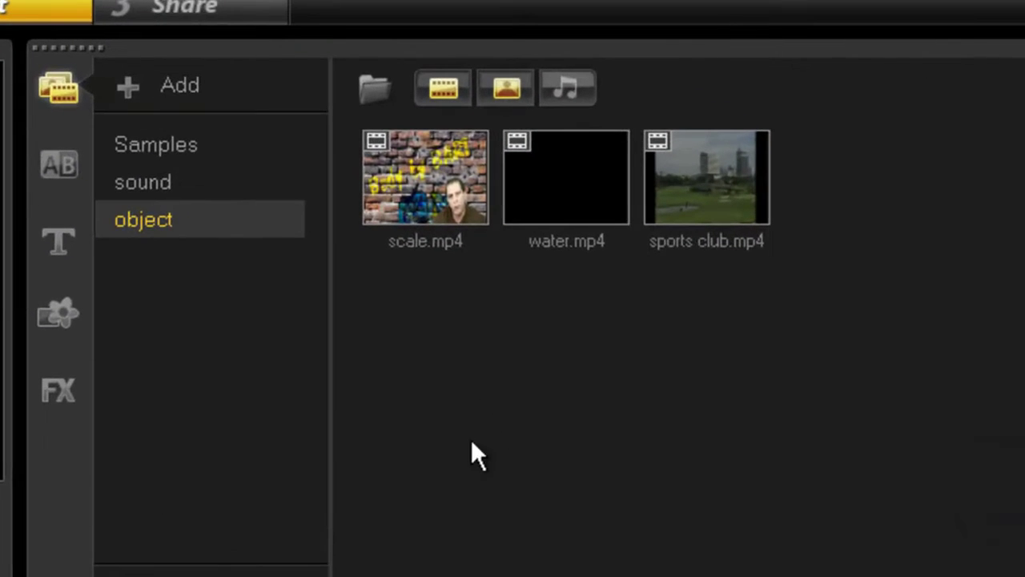
{"action": "left_click", "coordinate": [370, 90]}
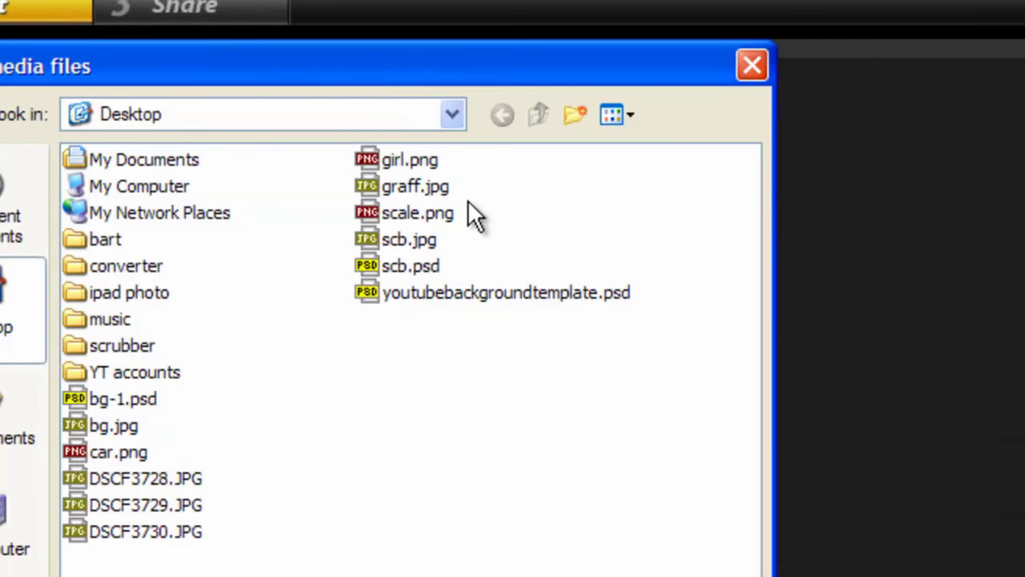
{"action": "double_click", "coordinate": [104, 451]}
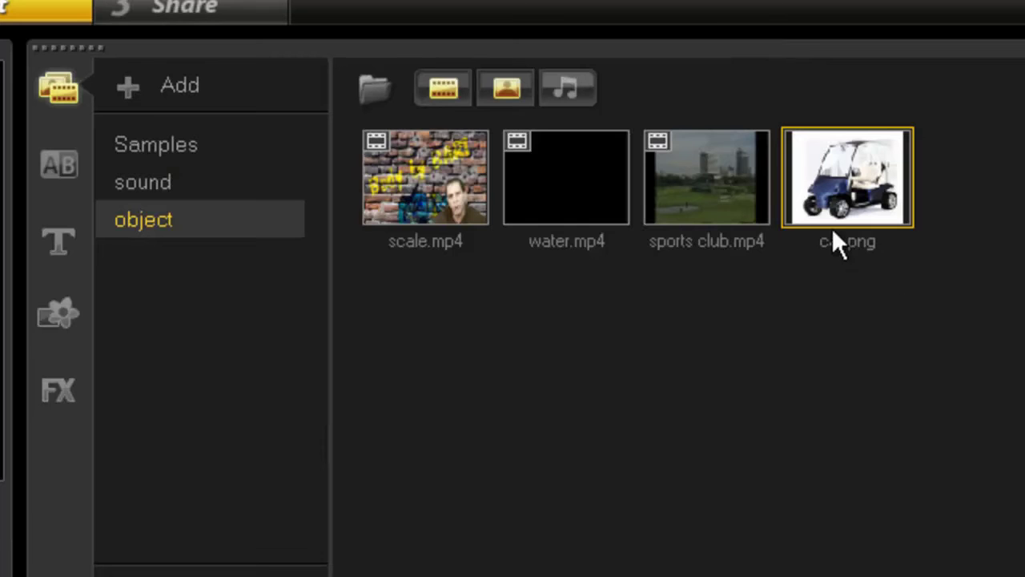
{"action": "left_click_drag", "start_coordinate": [829, 197], "coordinate": [397, 444]}
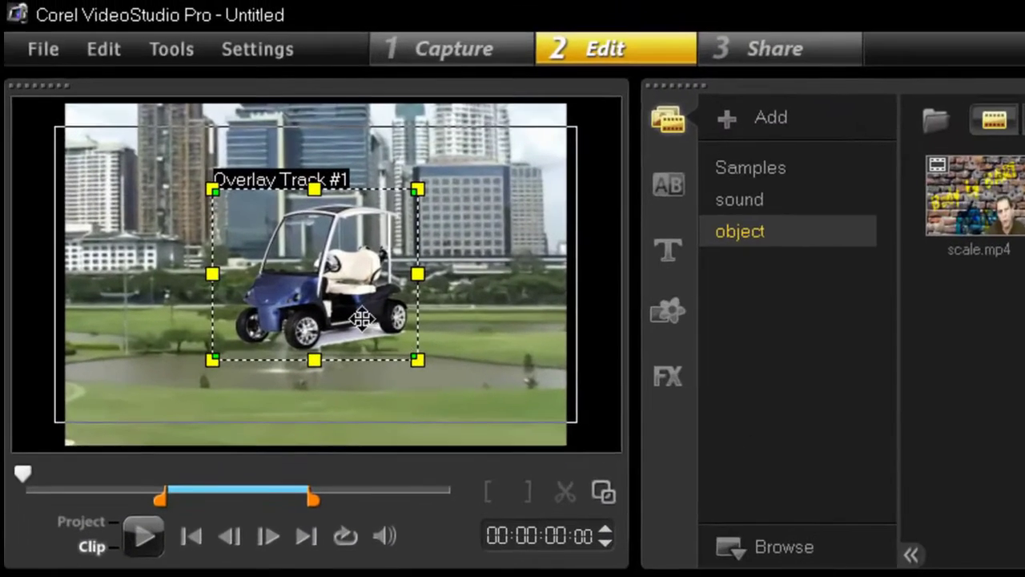
{"action": "left_click_drag", "start_coordinate": [301, 228], "coordinate": [348, 304]}
{"action": "left_click_drag", "start_coordinate": [413, 401], "coordinate": [414, 402]}
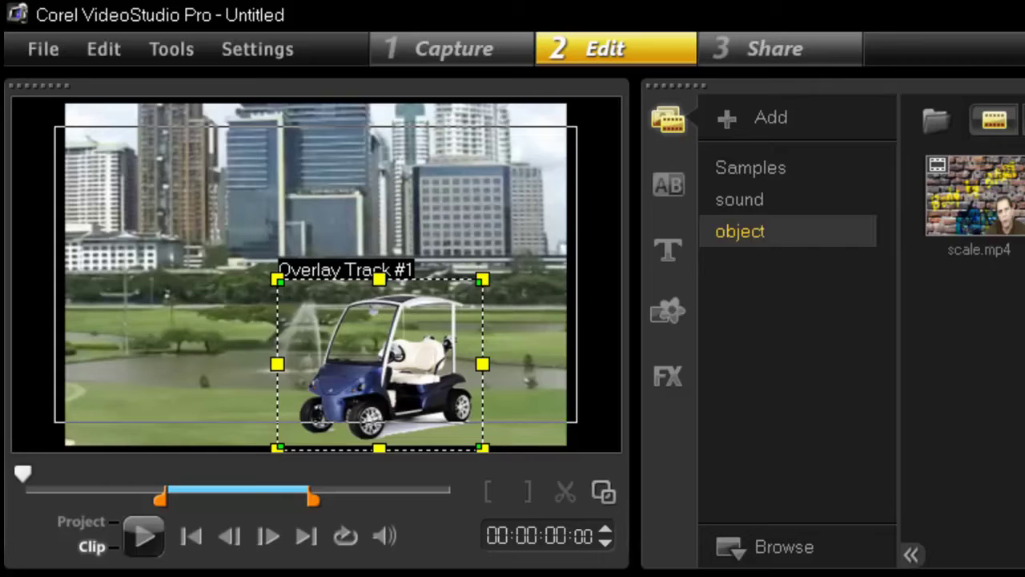
Shrink the cart overlay slightly and scrub to the frame showing it on the course
{"action": "left_click_drag", "start_coordinate": [483, 279], "coordinate": [450, 311]}
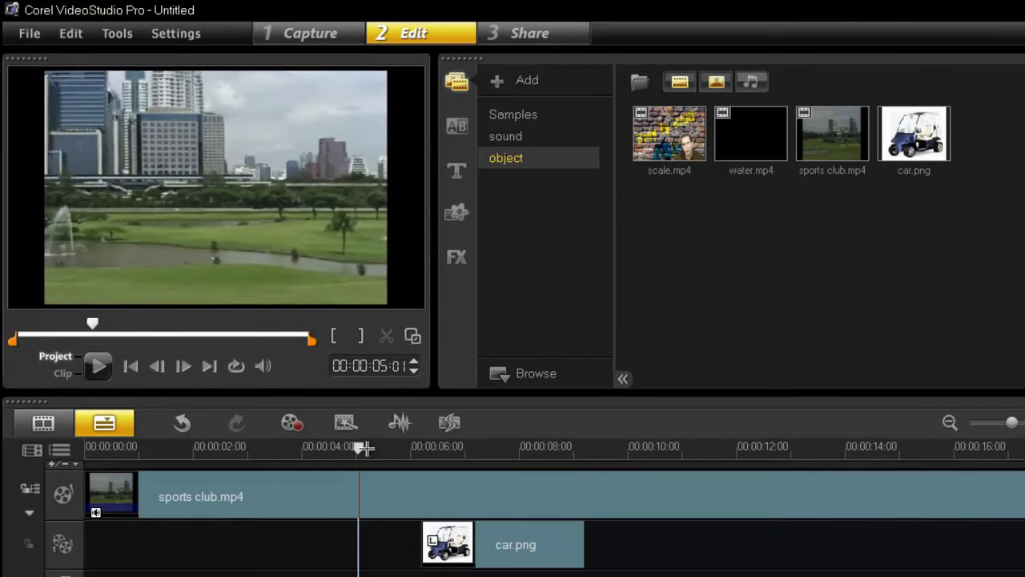
{"action": "left_click_drag", "start_coordinate": [366, 450], "coordinate": [483, 452]}
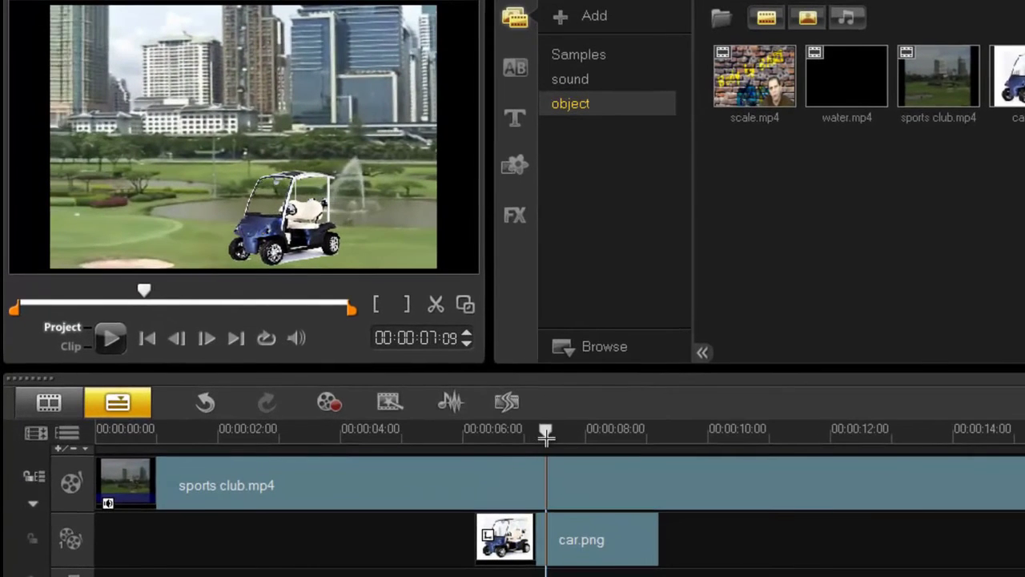
{"action": "left_click_drag", "start_coordinate": [545, 433], "coordinate": [666, 439]}
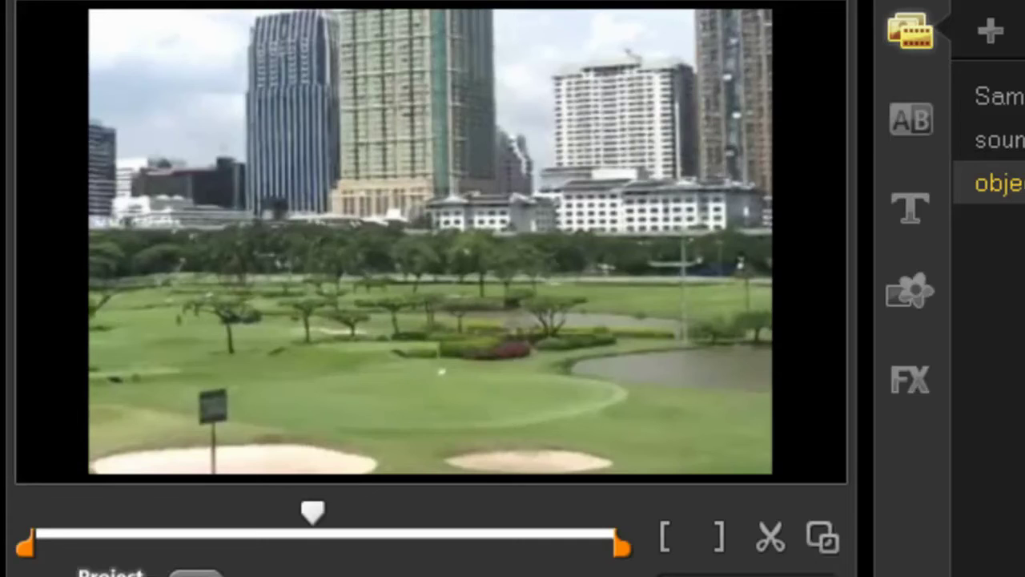
{"action": "left_click_drag", "start_coordinate": [312, 512], "coordinate": [293, 512]}
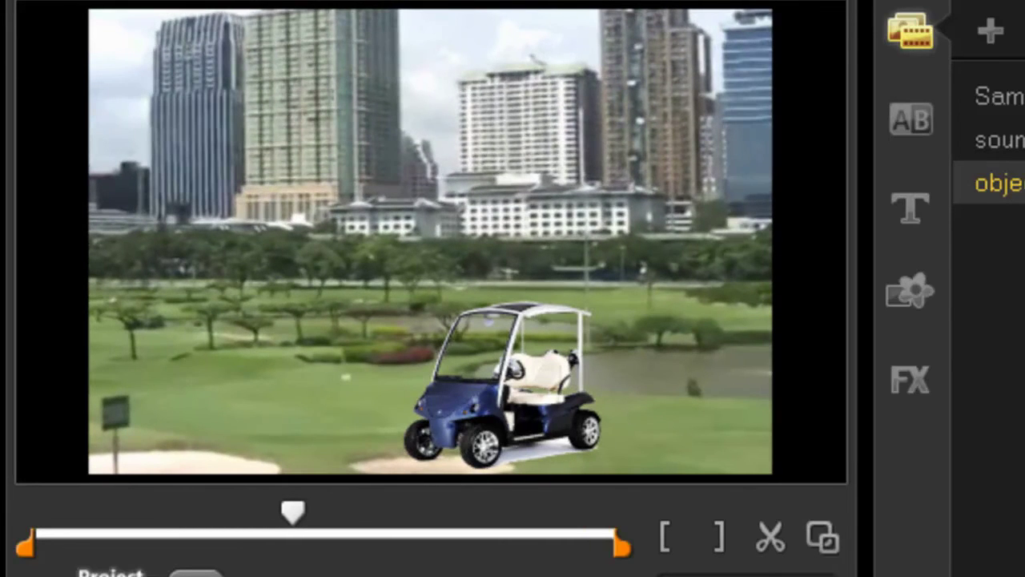